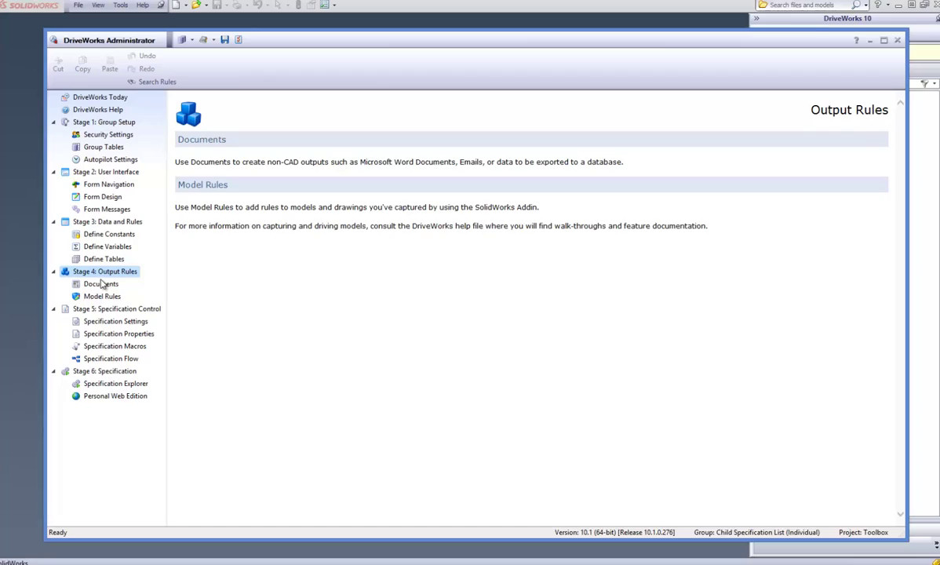
# - Create a new Excel Workbook document named ExcelWorkbook in the Toolbox project's output documents
pyautogui.click(101, 284)
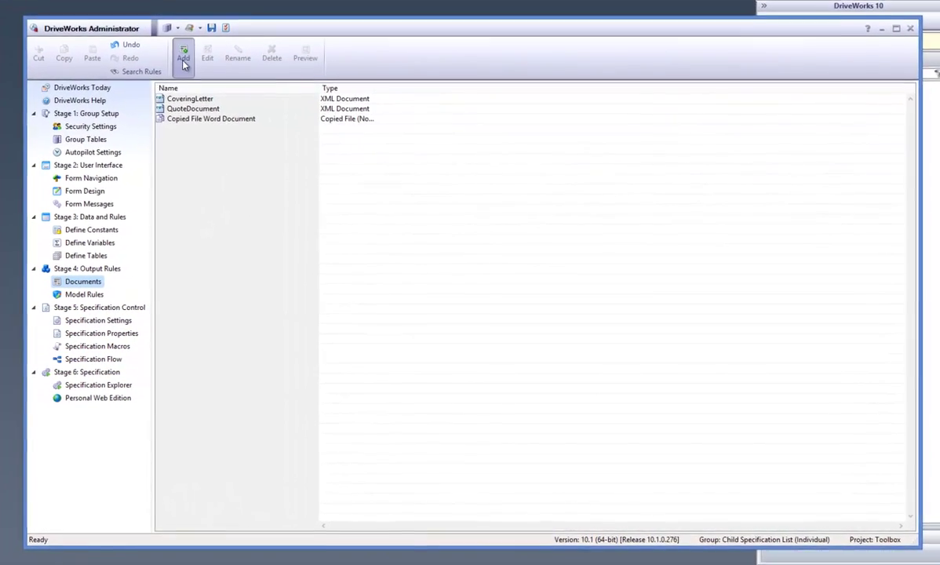
pyautogui.click(183, 59)
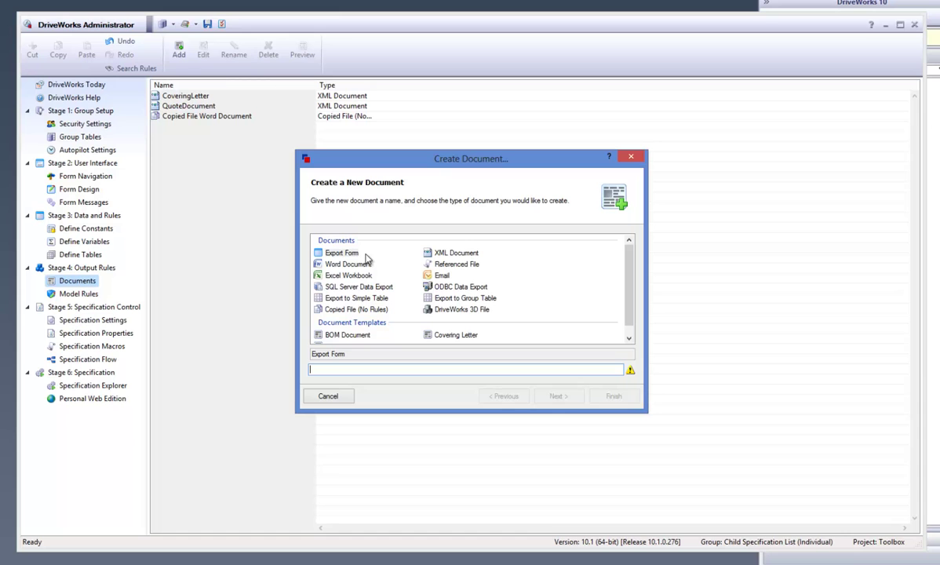
pyautogui.click(348, 275)
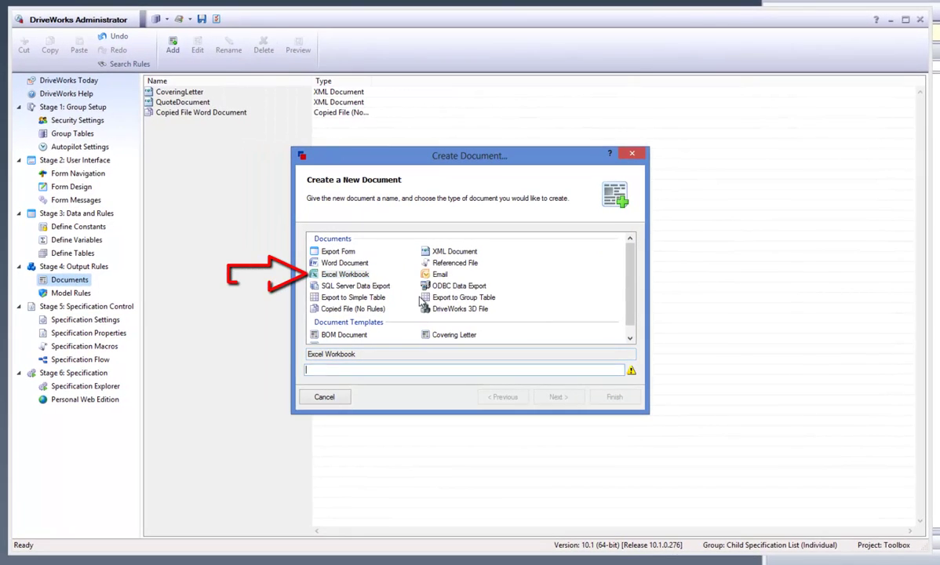
pyautogui.write('Excel')
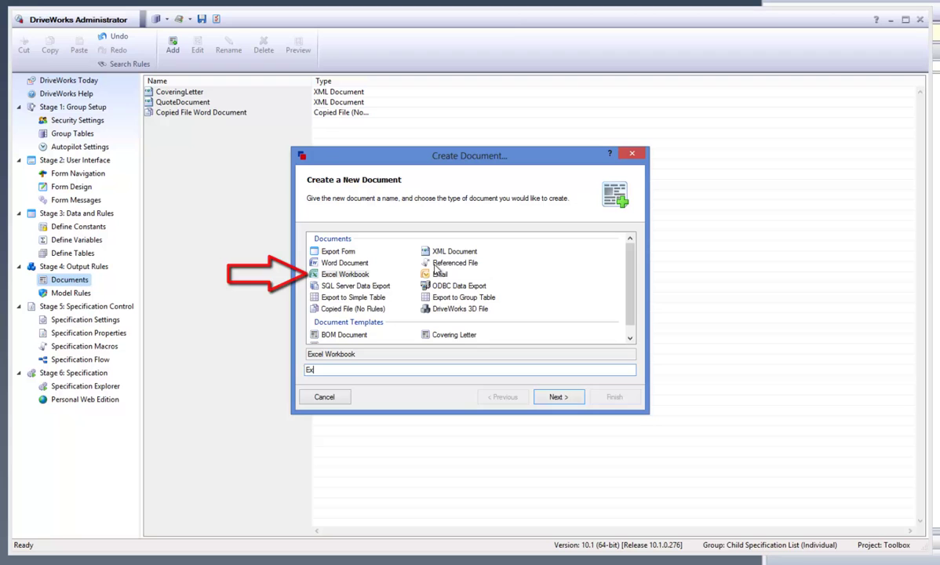
pyautogui.write('Workbook')
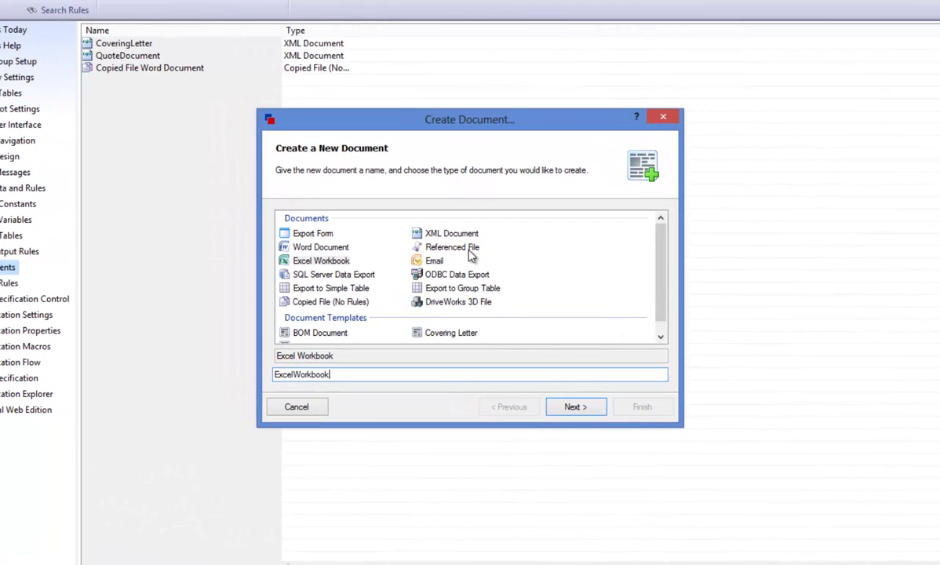
pyautogui.click(581, 411)
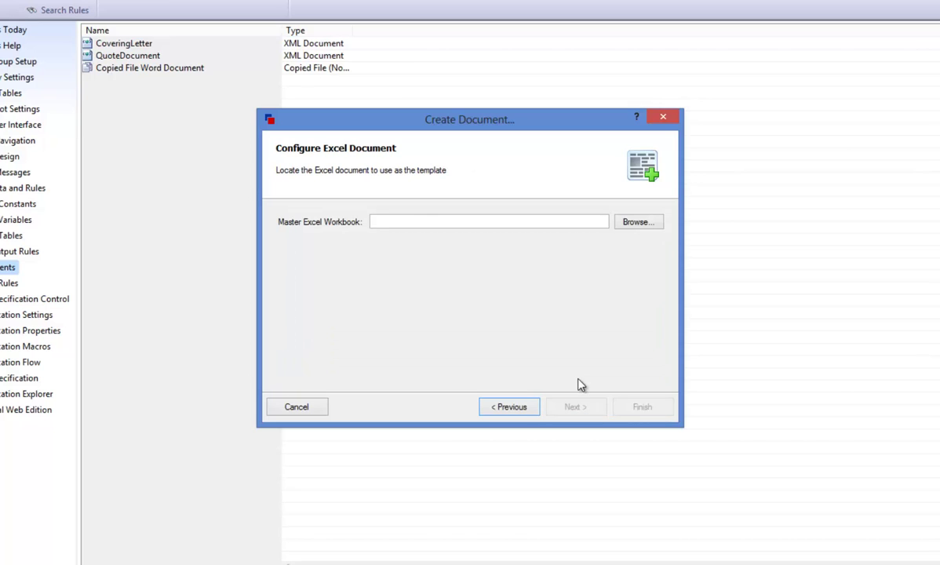
# - Use "Creating and driving an excel workbook document from a template.xlsx" as the master workbook and accept the new document
pyautogui.click(638, 222)
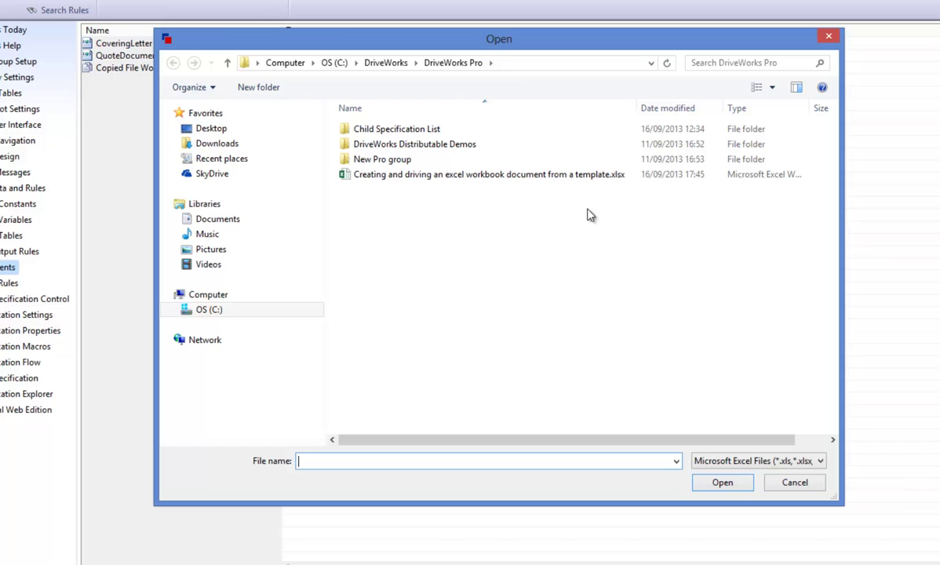
pyautogui.click(510, 174)
pyautogui.click(722, 482)
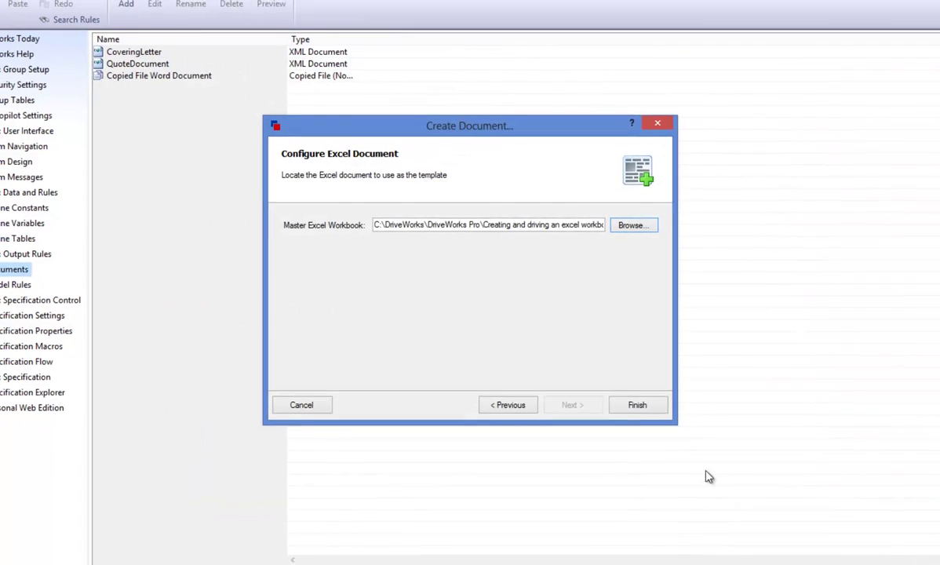
pyautogui.click(638, 405)
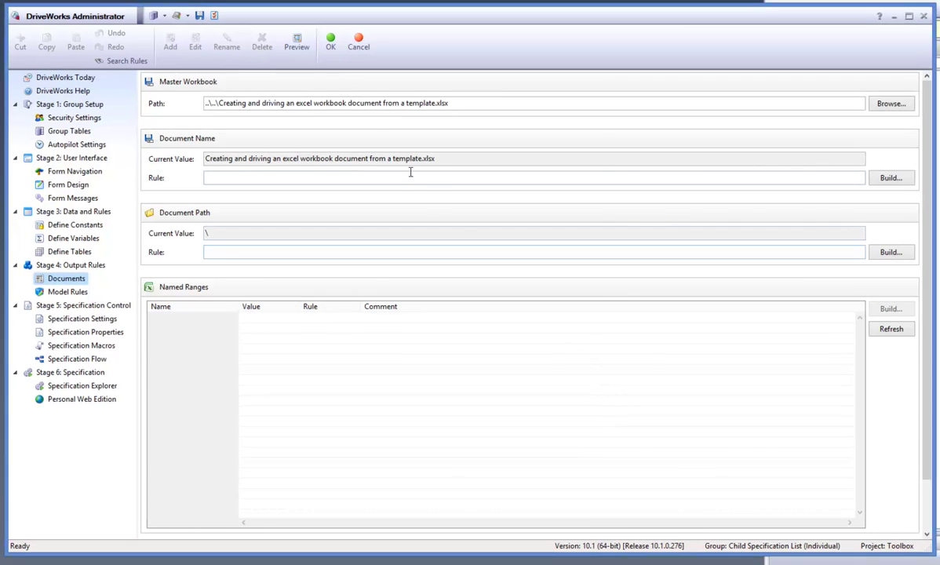
pyautogui.click(331, 43)
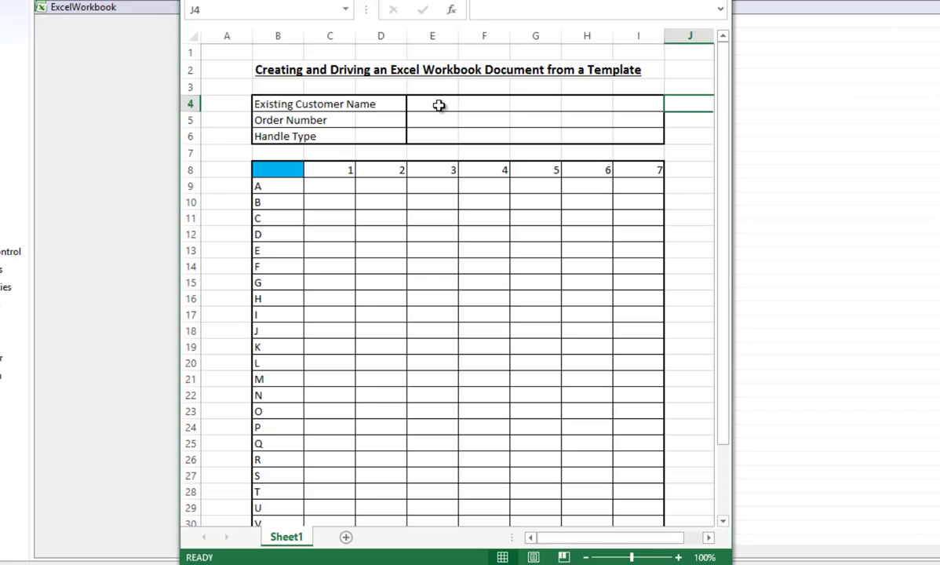
# - In the Excel template, name cell E4 ExistingCustomerName
pyautogui.click(434, 106)
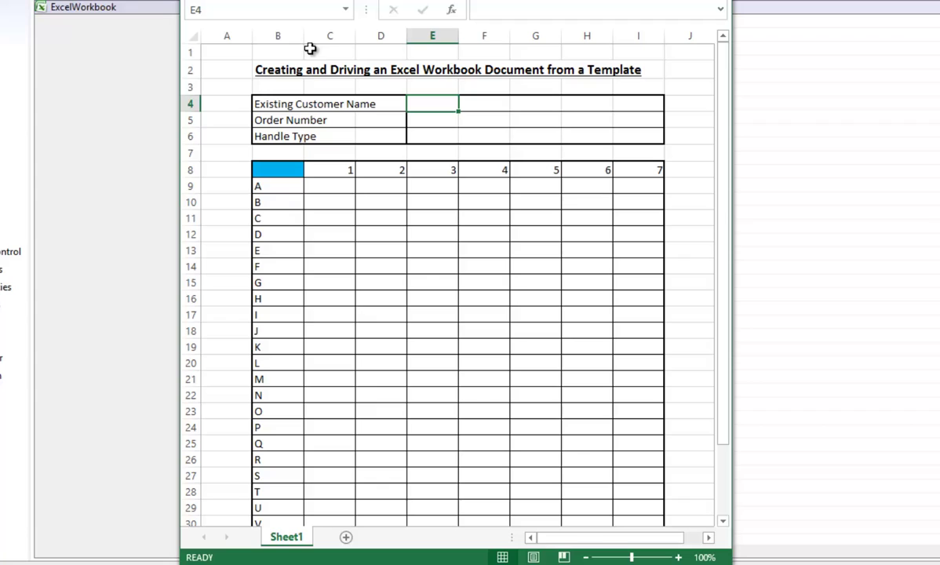
pyautogui.click(192, 9)
pyautogui.write('ExistingCustom')
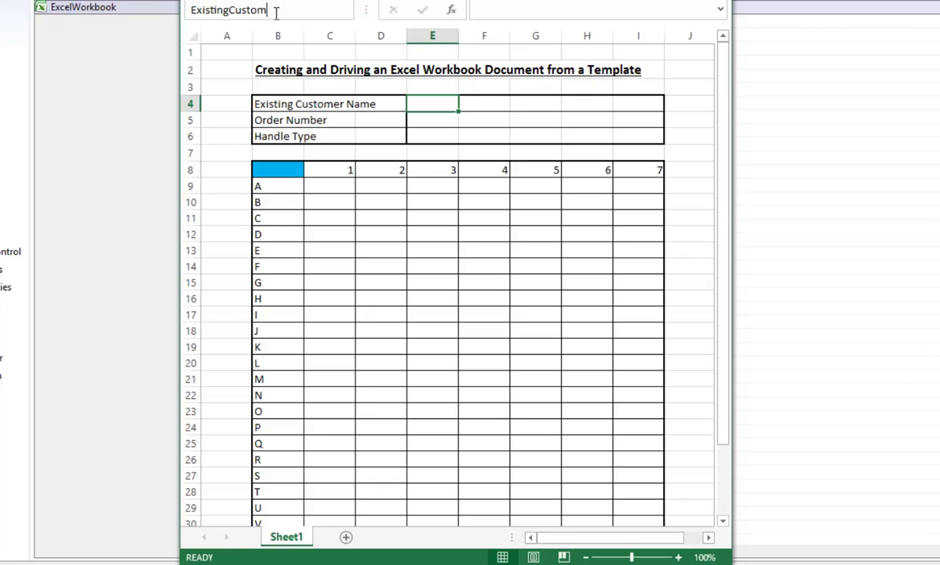
pyautogui.write('erName')
pyautogui.press('Return')
# - Name cell E5 beside the Order Number label OrderNumber
pyautogui.click(427, 120)
pyautogui.click(271, 6)
pyautogui.write('Order')
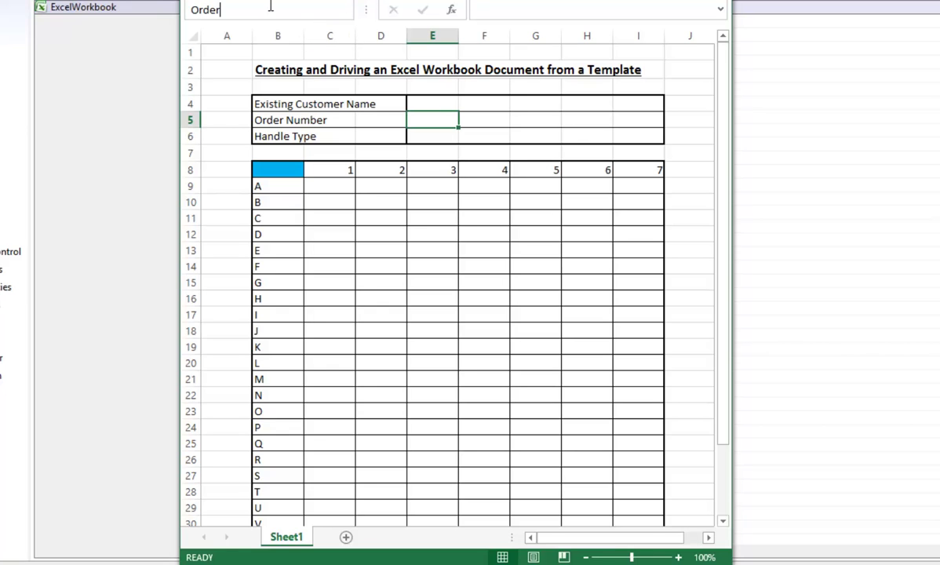
pyautogui.write('Number')
pyautogui.press('Return')
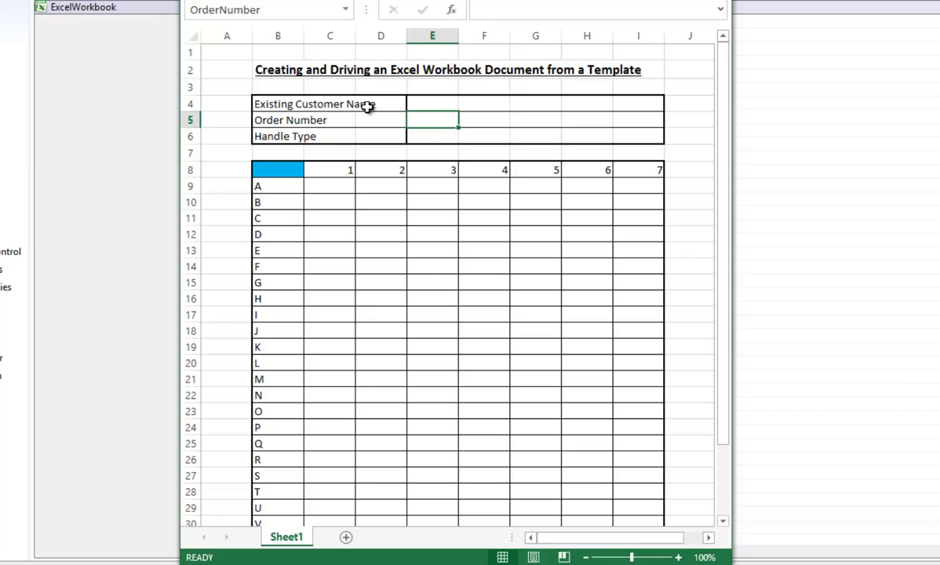
# - Name cell E6 beside the Handle Type label HandleType
pyautogui.click(423, 137)
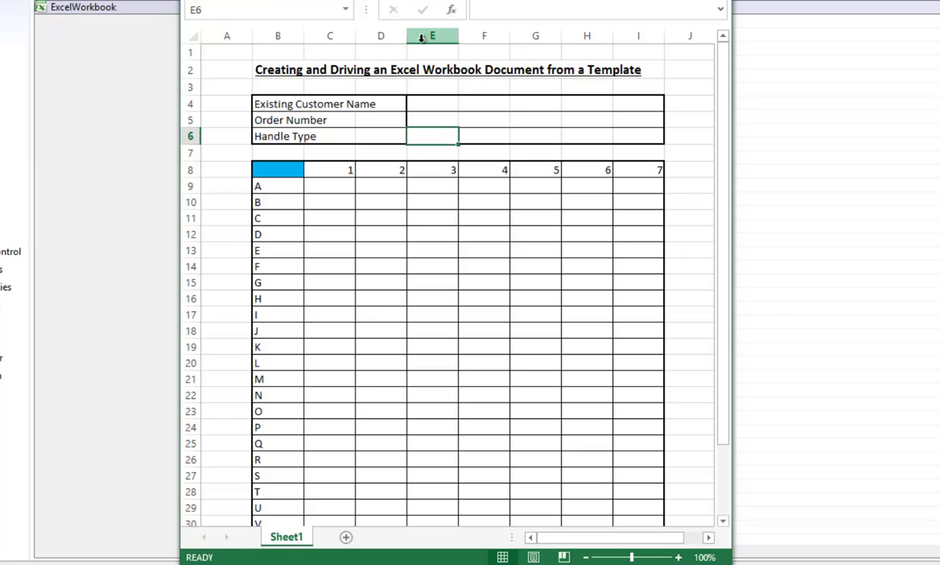
pyautogui.click(288, 16)
pyautogui.write('HandleTy')
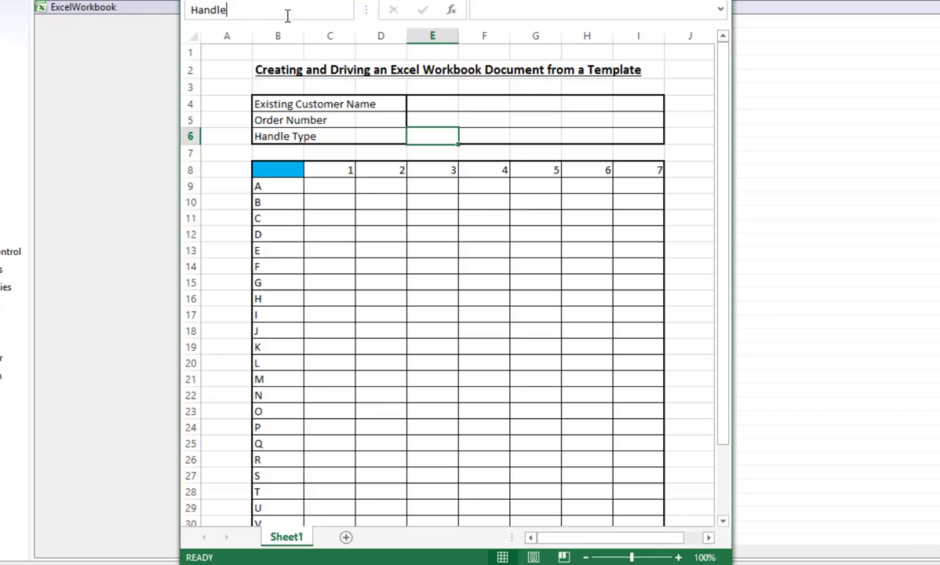
pyautogui.write('pe')
pyautogui.press('Return')
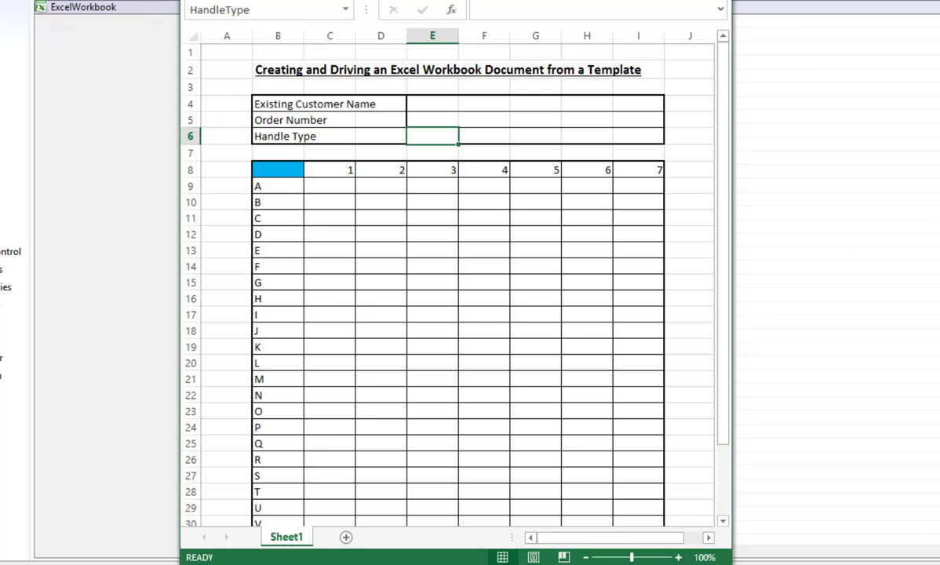
# - Save the template workbook with its named cells and close it
pyautogui.hotkey('alt', 'f')
pyautogui.click(218, 14)
pyautogui.hotkey('alt', 'F4')
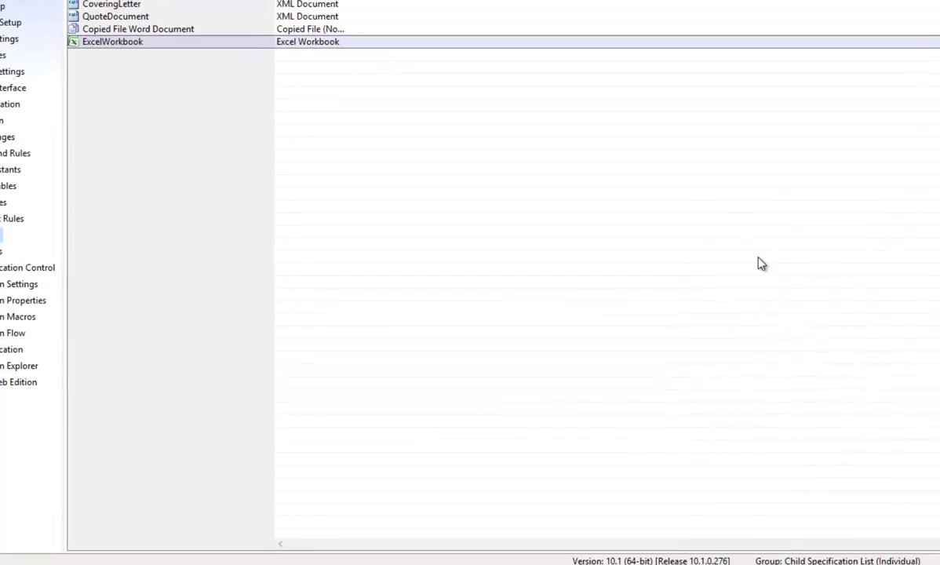
# - Edit the ExcelWorkbook document, refresh its named ranges, and drive ExistingCustomerName from the ExistingCustomerName combo box control
pyautogui.click(175, 10)
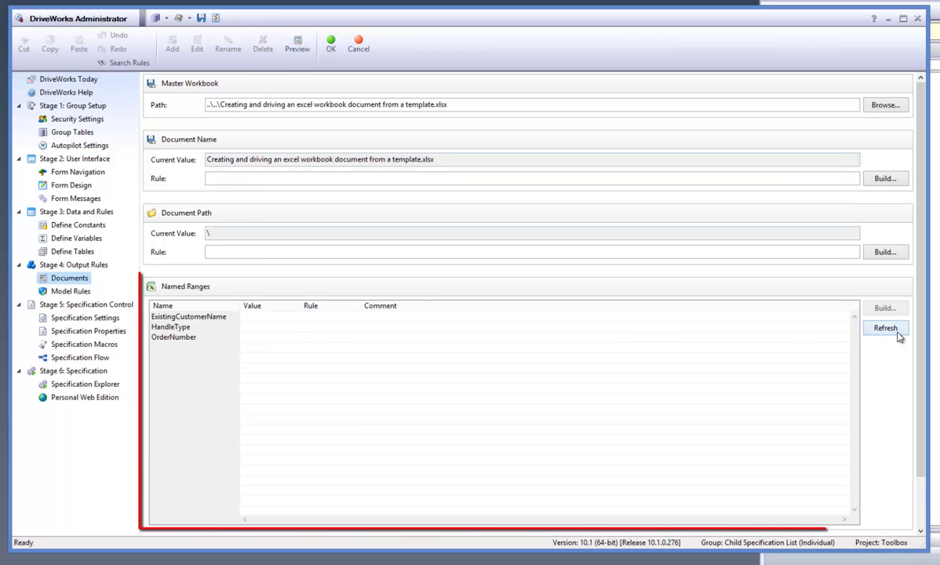
pyautogui.click(196, 318)
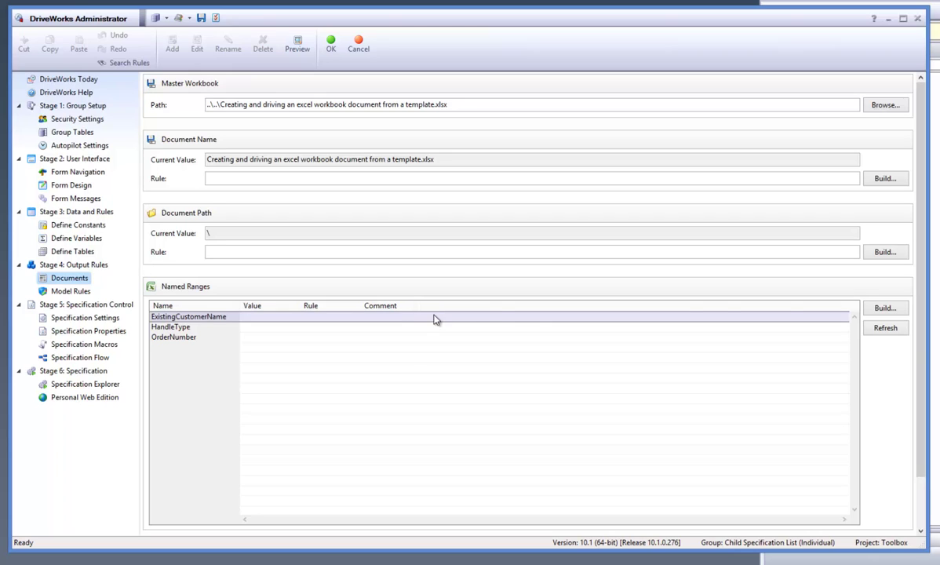
pyautogui.click(872, 307)
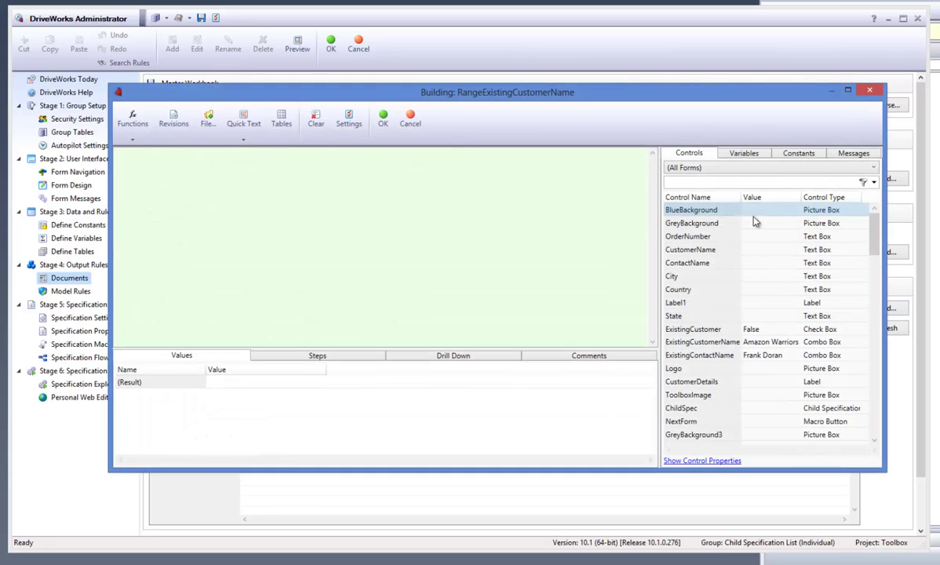
pyautogui.click(729, 183)
pyautogui.write('exis')
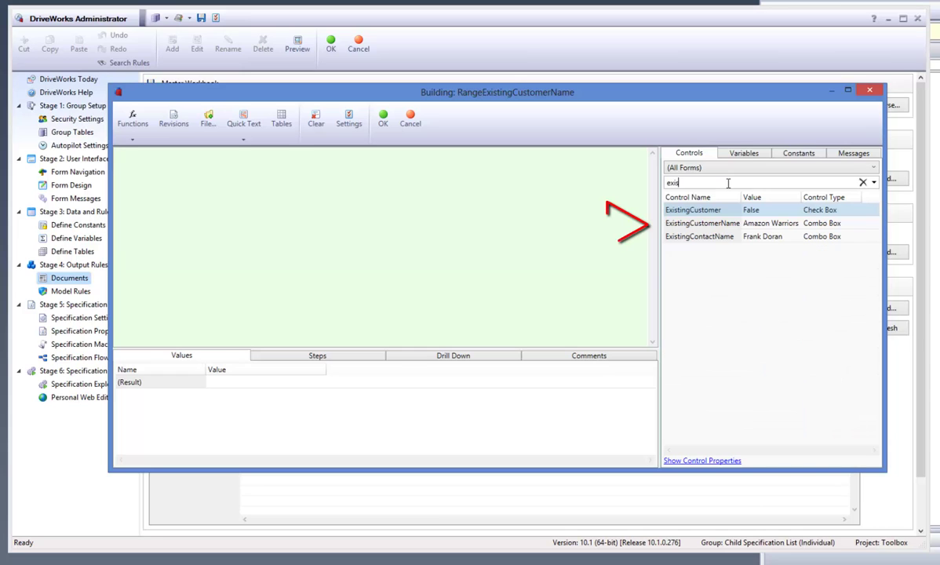
pyautogui.write('ting')
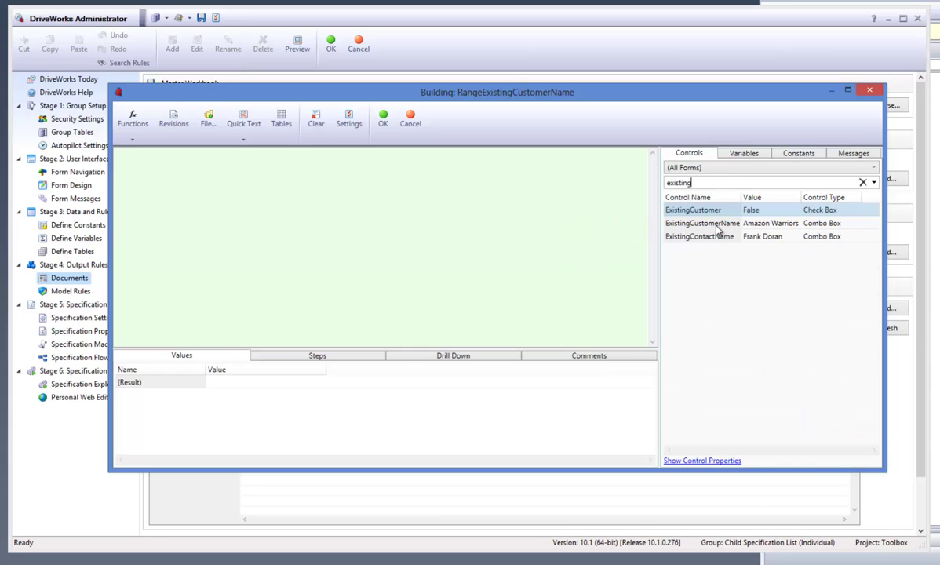
pyautogui.doubleClick(716, 224)
pyautogui.click(383, 118)
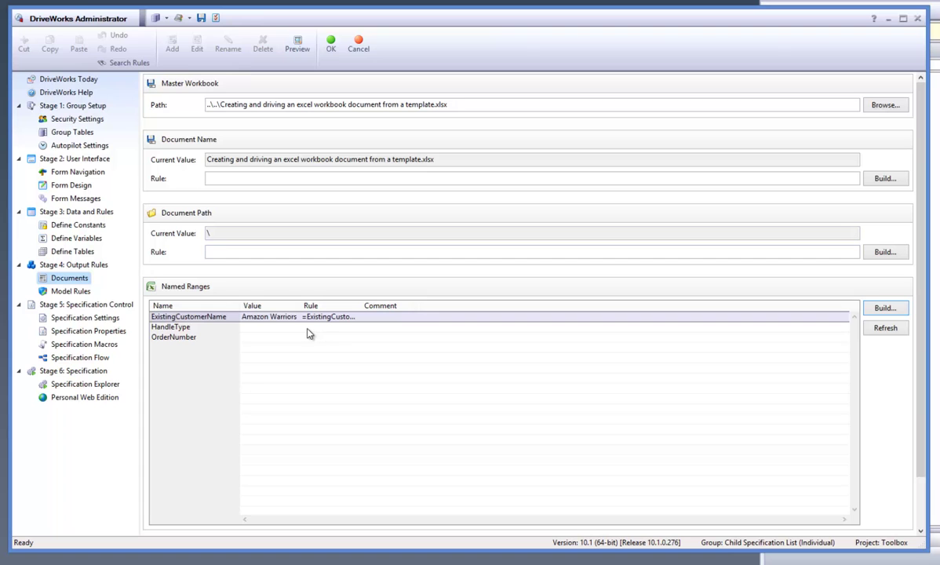
# - Build a rule that drives the HandleType named range from the HandleType list box control
pyautogui.doubleClick(273, 328)
pyautogui.click(665, 183)
pyautogui.write('handle')
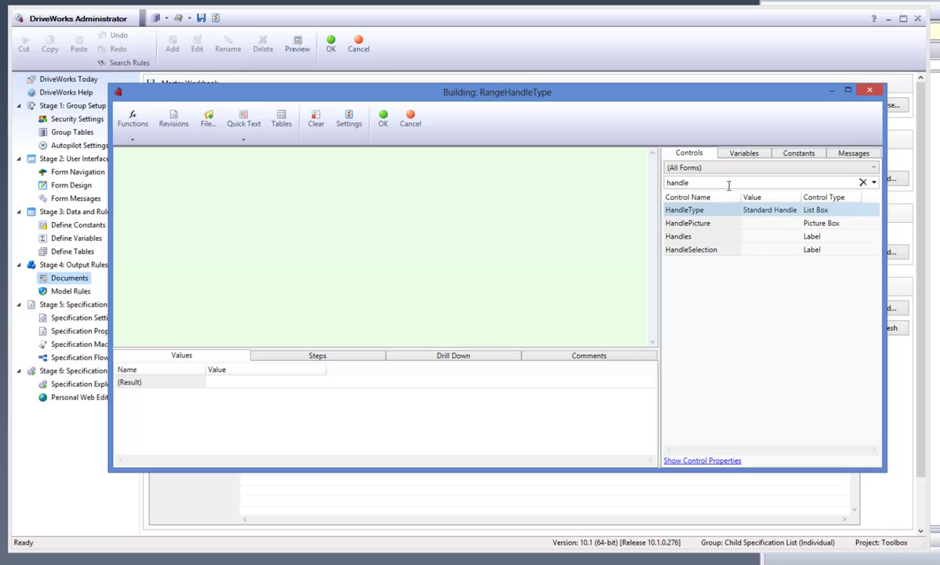
pyautogui.doubleClick(720, 209)
pyautogui.click(383, 119)
# - Drive the OrderNumber named range from the OrderNumber text box control and accept the document's rules
pyautogui.click(263, 337)
pyautogui.click(883, 308)
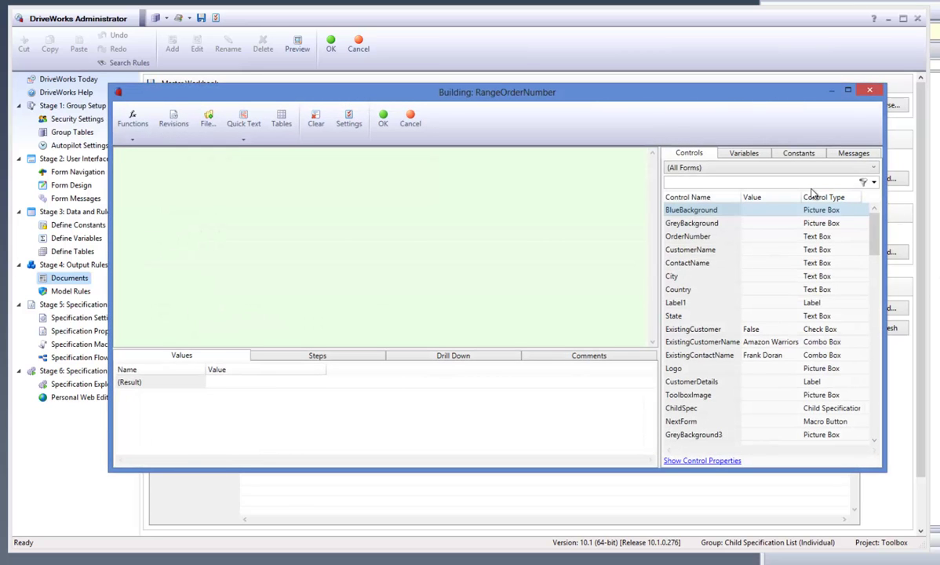
pyautogui.write('order')
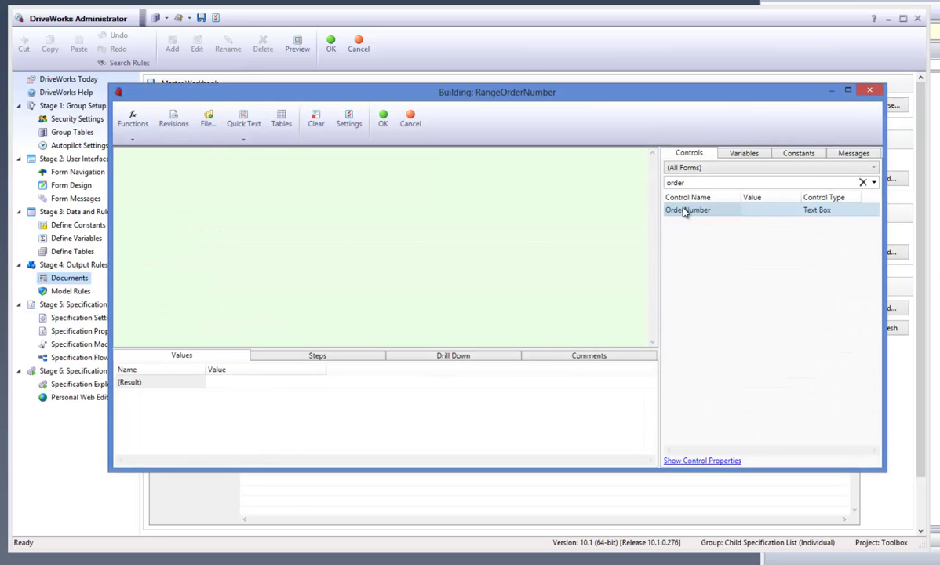
pyautogui.doubleClick(683, 210)
pyautogui.click(383, 119)
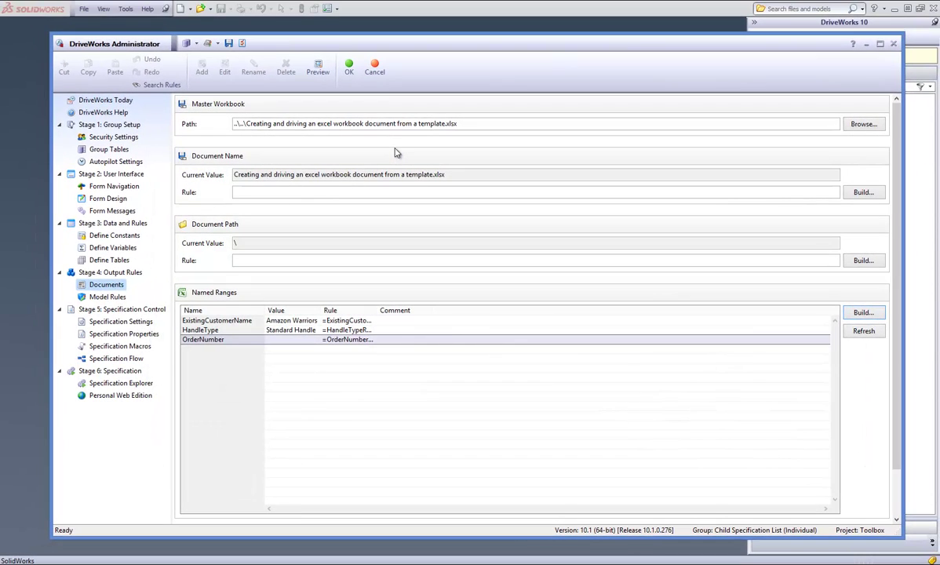
pyautogui.click(348, 73)
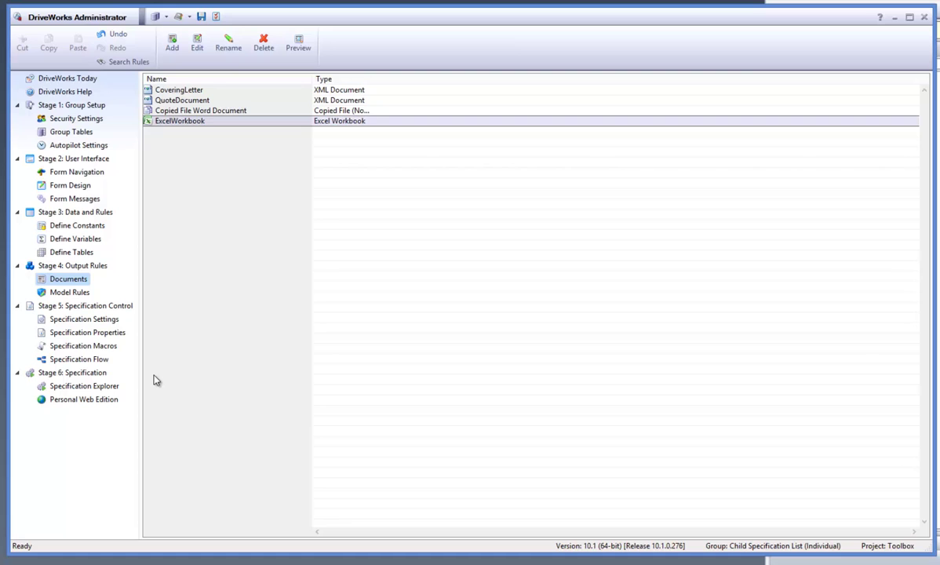
# - Create a new specification based on the Toolbox project from the Specification Explorer
pyautogui.click(80, 386)
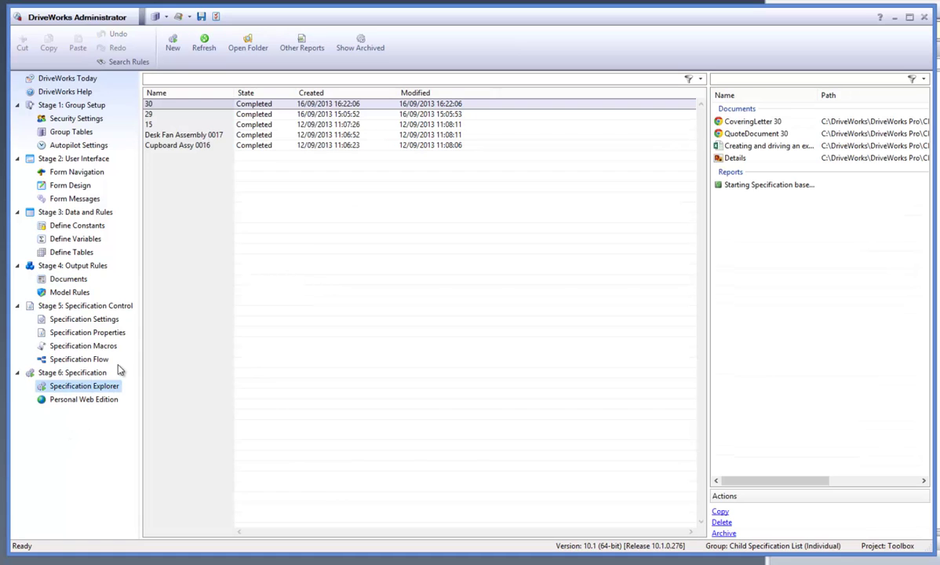
pyautogui.click(204, 43)
pyautogui.click(174, 45)
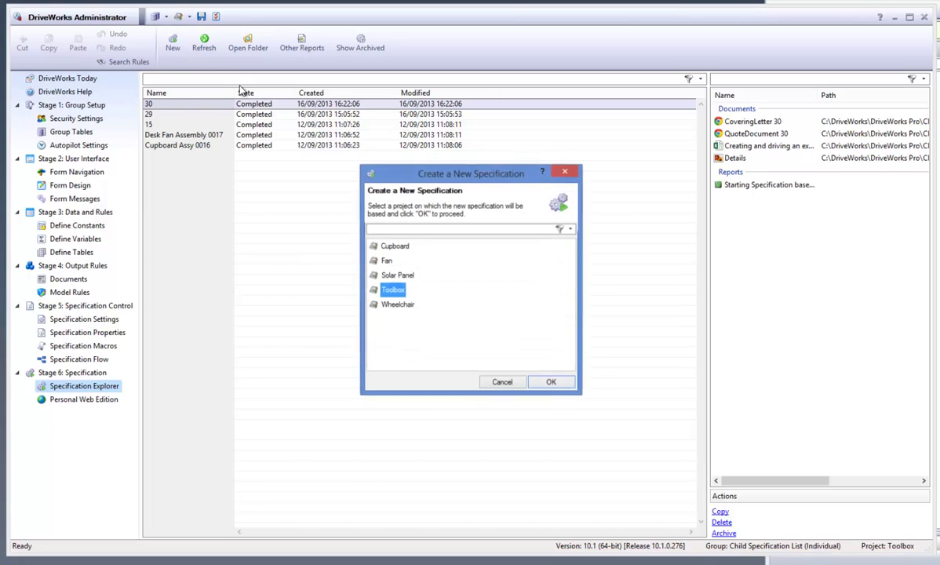
pyautogui.click(553, 383)
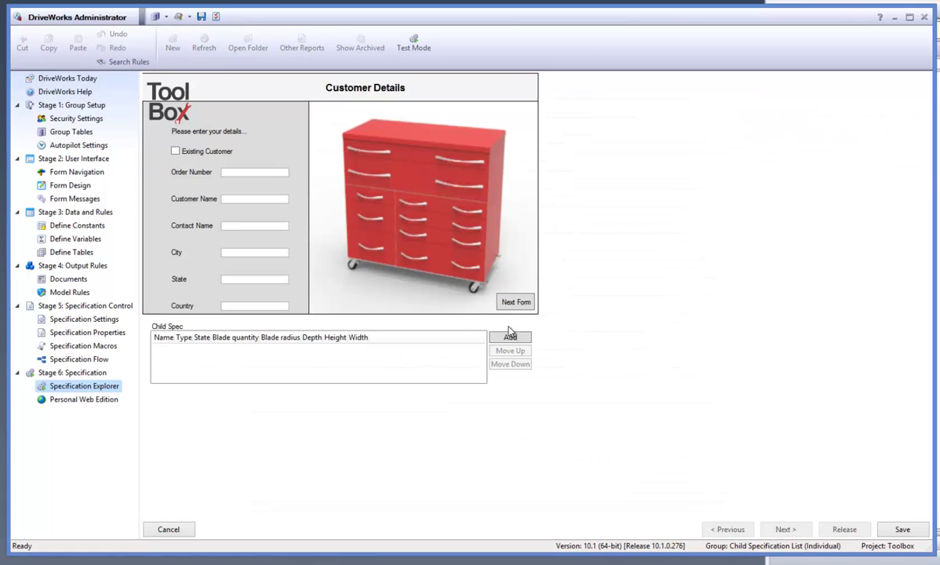
# - On the Customer Details form, mark an existing customer, enter the order number, choose Boston Bulls, and continue to the next form
pyautogui.click(188, 154)
pyautogui.click(238, 172)
pyautogui.write('DW852')
pyautogui.click(259, 200)
pyautogui.click(232, 260)
pyautogui.click(515, 304)
# - Make the selections on the intermediate Toolbox forms and advance to the Extras form
pyautogui.click(772, 456)
pyautogui.click(784, 455)
pyautogui.click(178, 135)
pyautogui.click(287, 191)
pyautogui.click(784, 454)
pyautogui.click(182, 172)
pyautogui.click(279, 197)
pyautogui.click(787, 455)
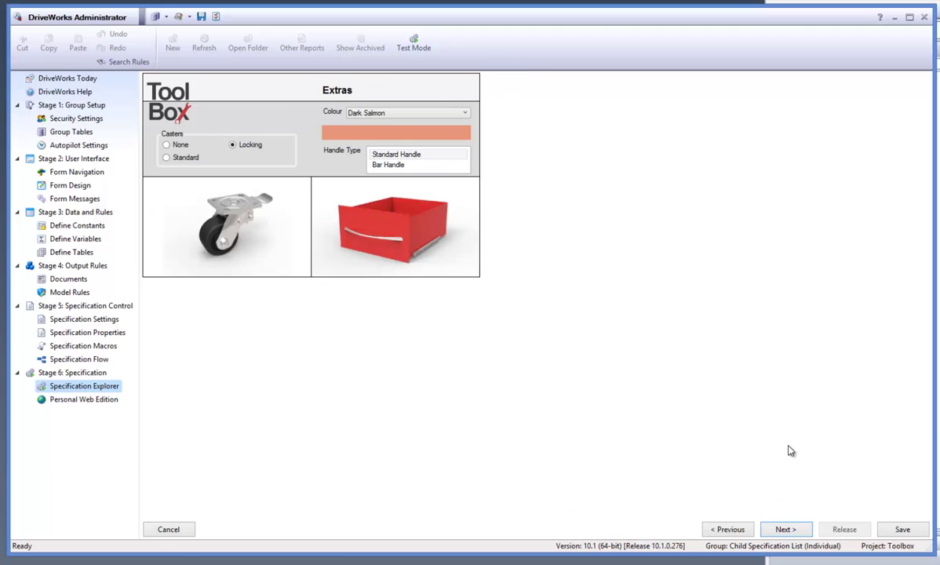
# - Set the casters to Standard and release the specification
pyautogui.click(179, 158)
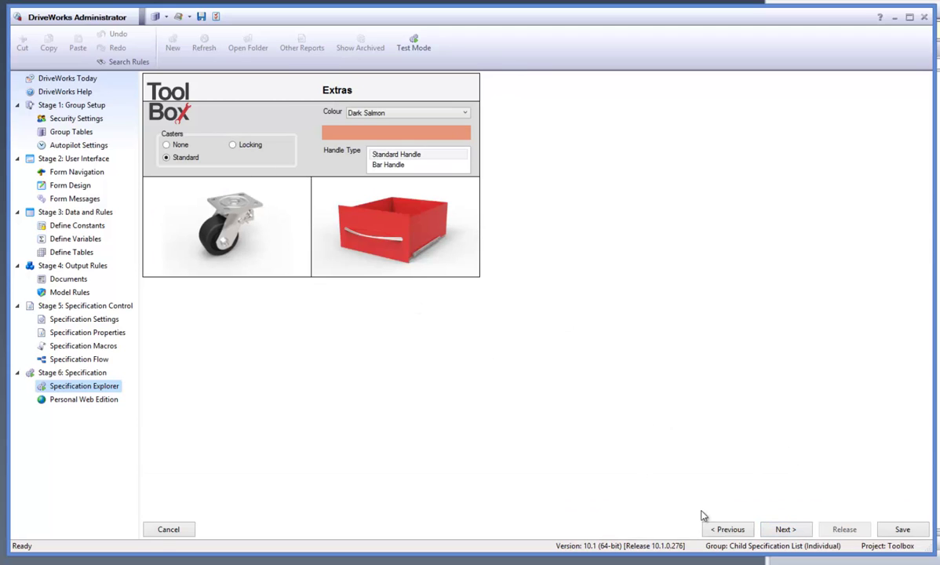
pyautogui.click(786, 529)
pyautogui.click(841, 530)
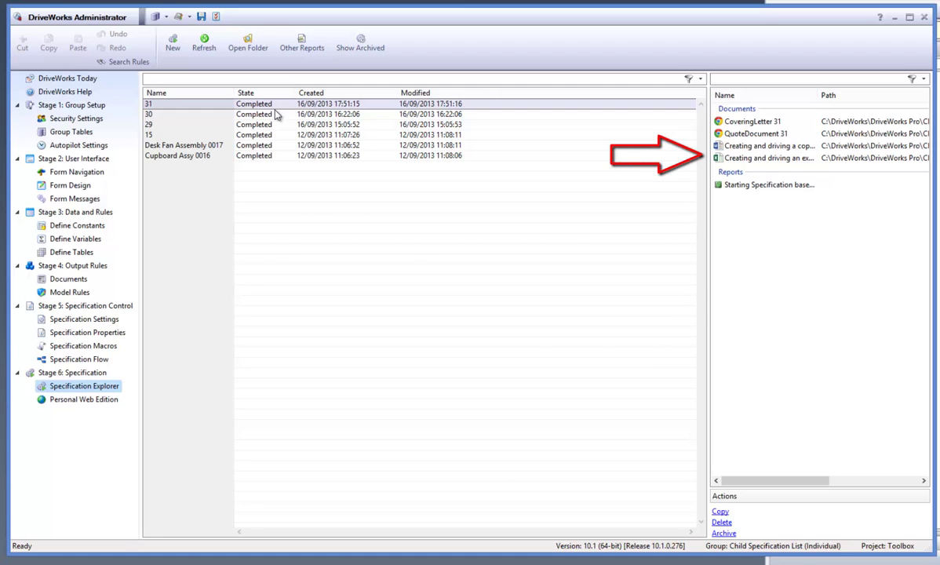
# - Open the Excel workbook generated for the new specification, check its customer name, order number and handle type cells, and close it
pyautogui.click(753, 158)
pyautogui.doubleClick(755, 151)
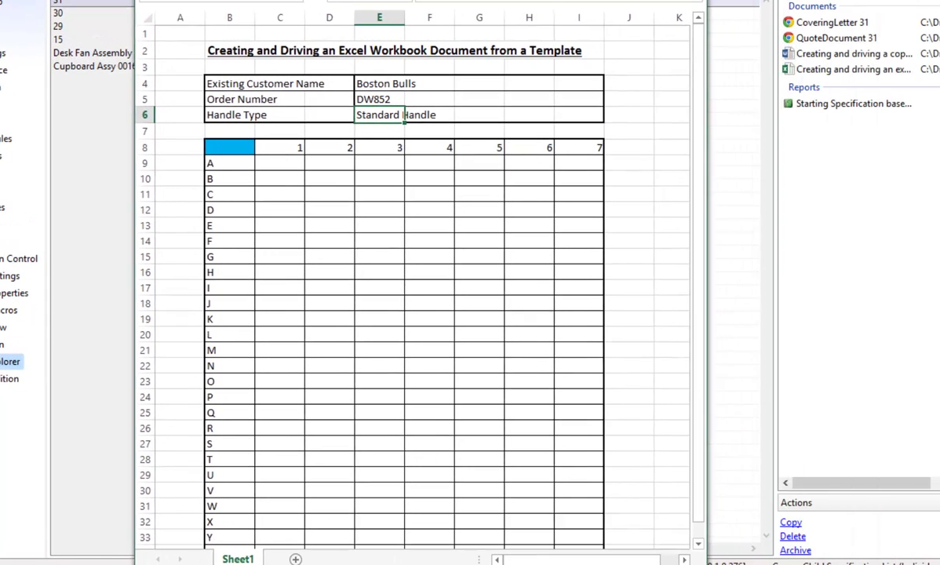
pyautogui.click(379, 100)
pyautogui.click(384, 113)
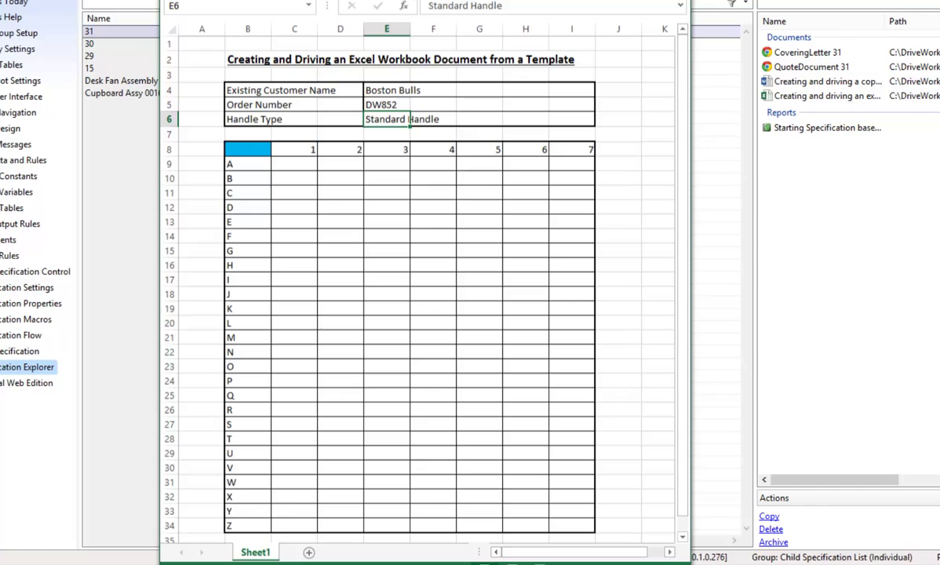
pyautogui.hotkey('alt', 'F4')
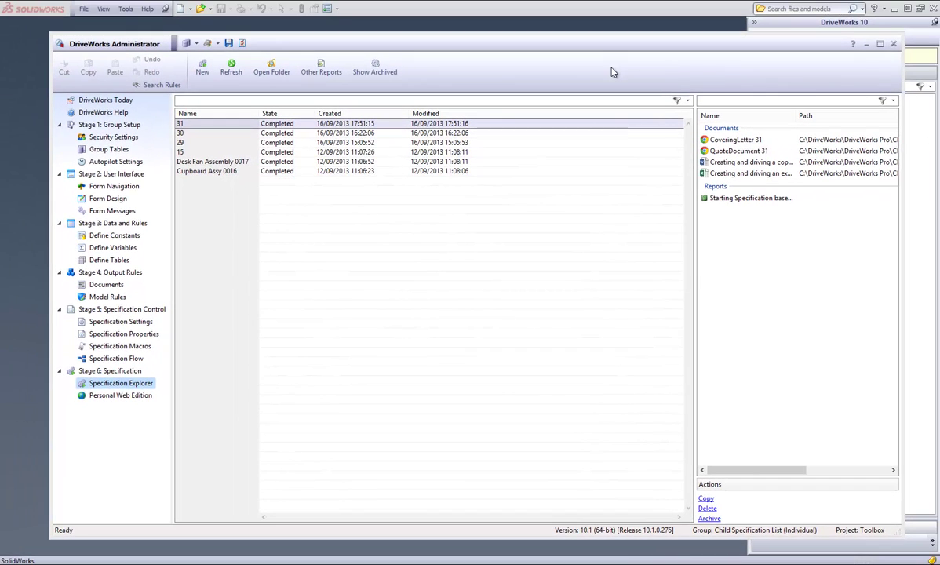